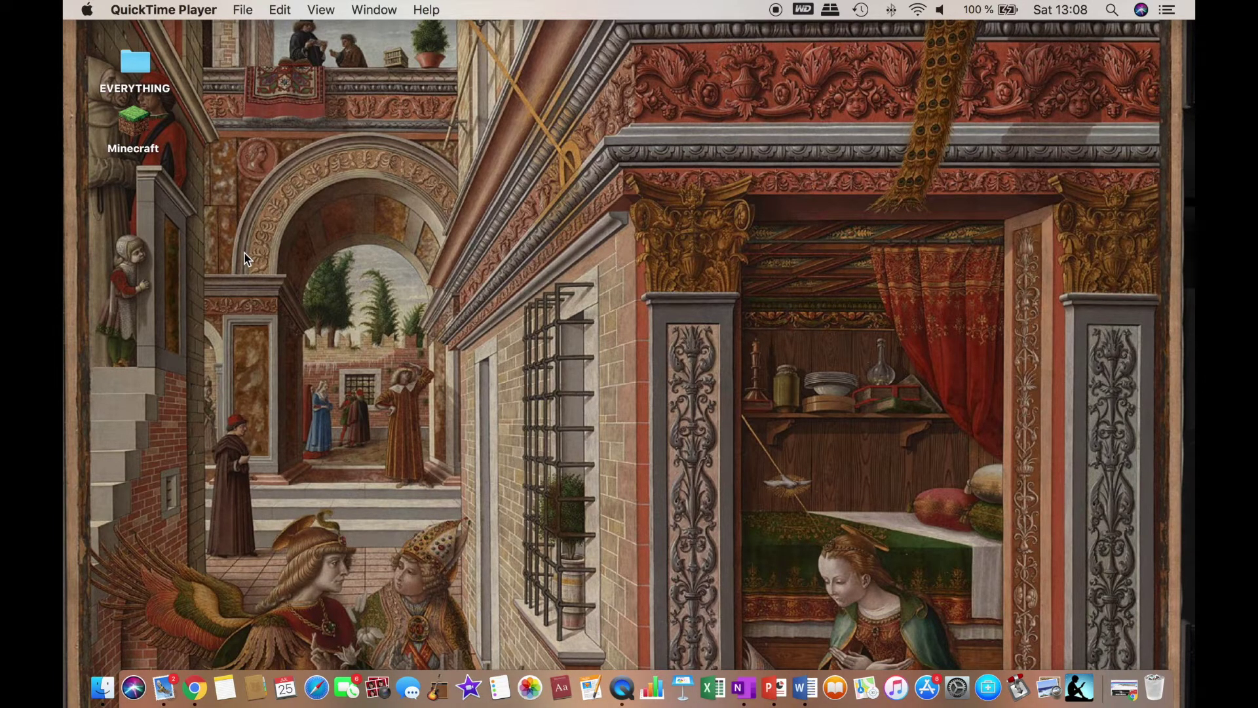
Step: Switch to Chrome and download the Mod Menu mod for game version 1.16.1 from its CurseForge page, keeping the flagged jar file
{"action": "left_click", "coordinate": [200, 678]}
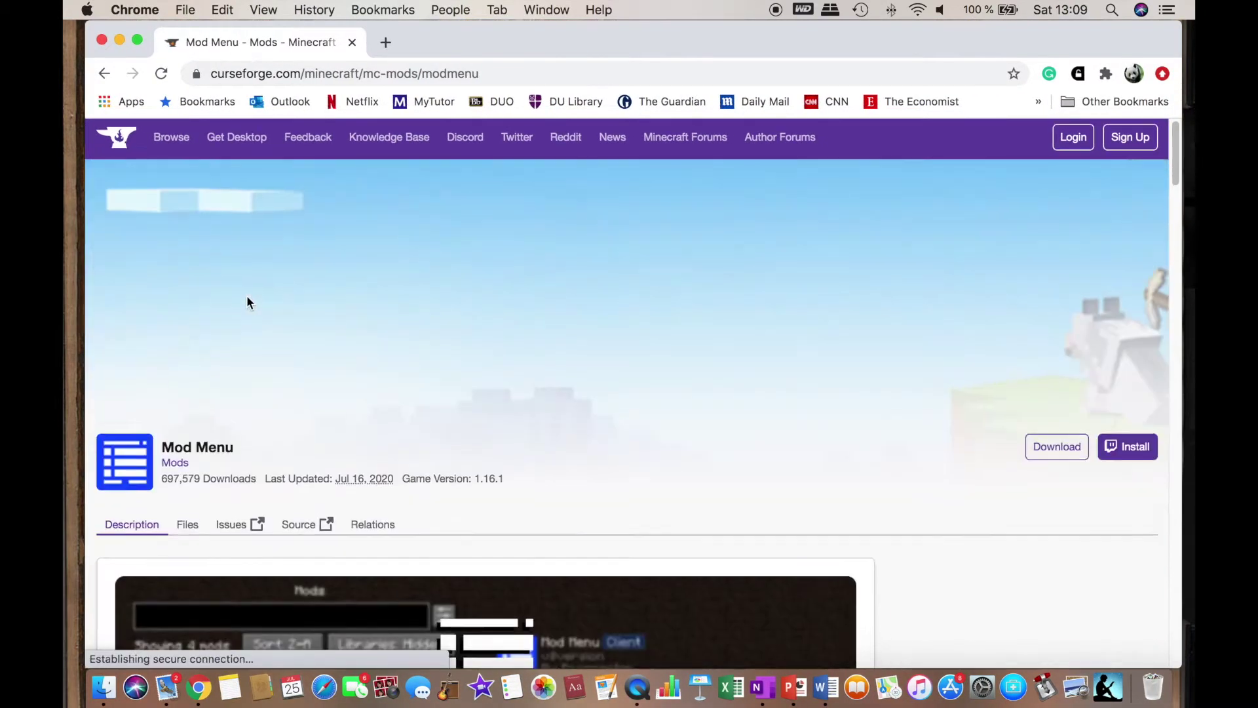
{"action": "scroll", "coordinate": [220, 439], "scroll_direction": "down", "scroll_amount": 1}
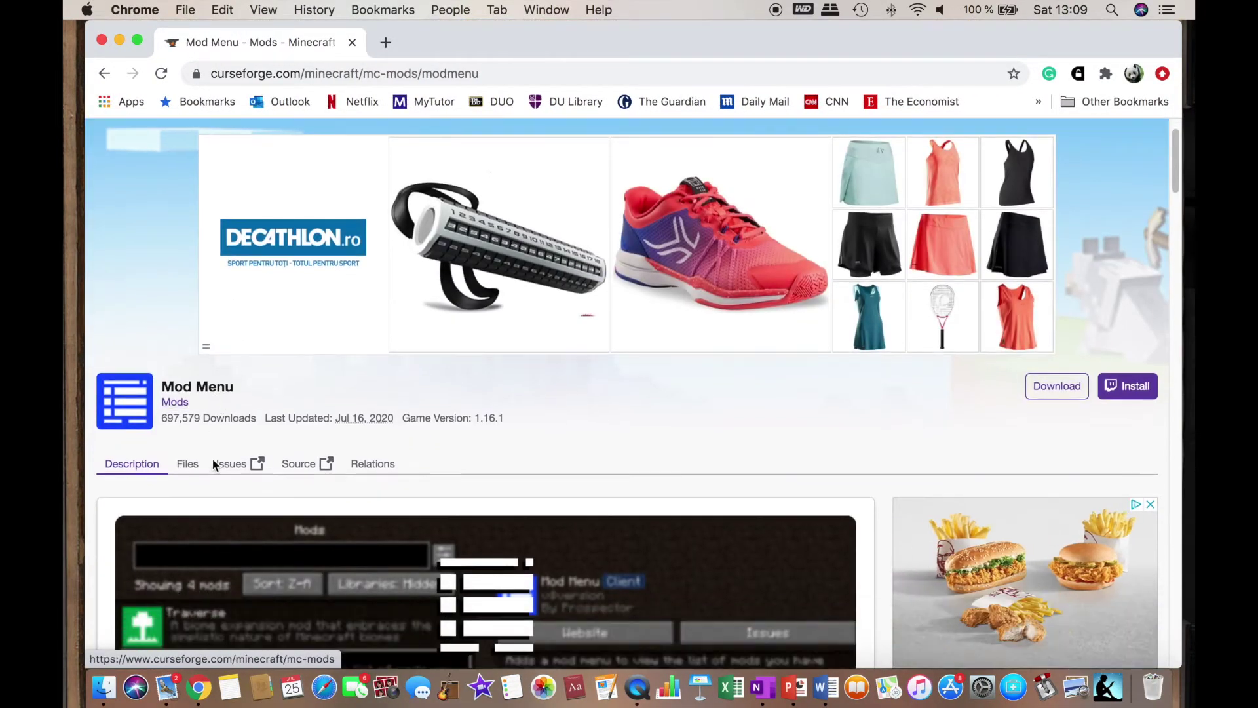
{"action": "scroll", "coordinate": [164, 482], "scroll_direction": "down", "scroll_amount": 1}
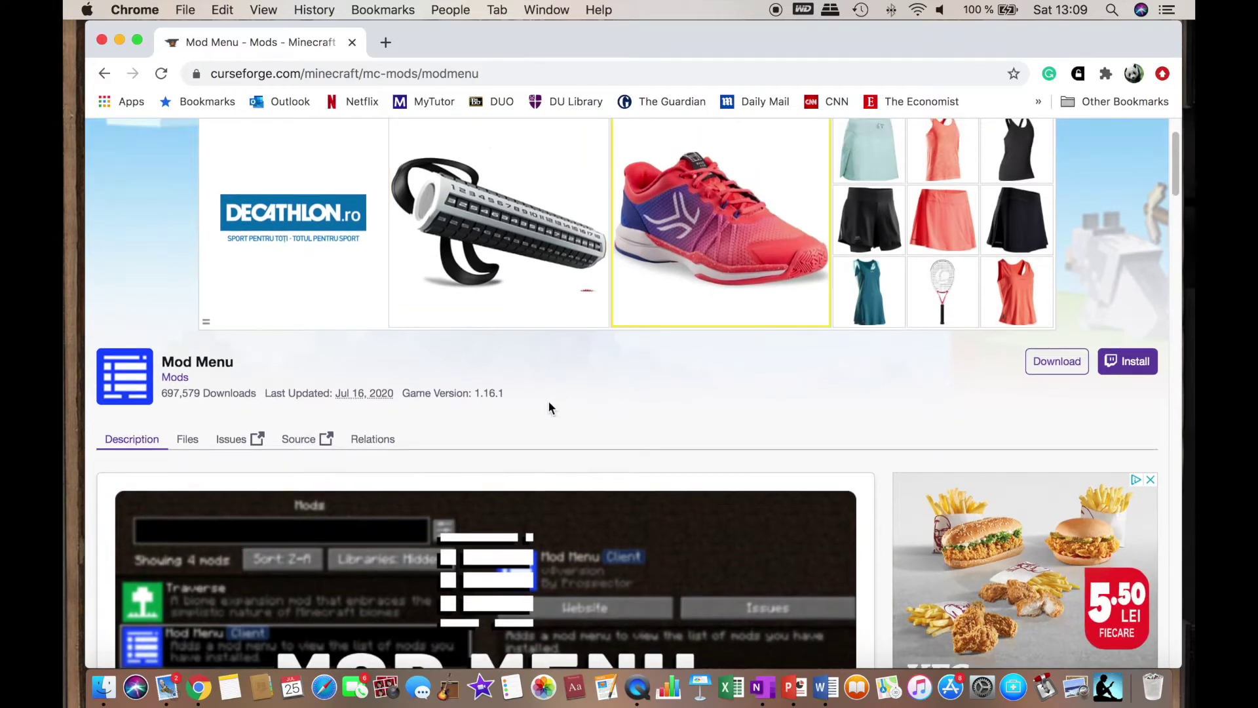
{"action": "left_click_drag", "start_coordinate": [475, 393], "coordinate": [509, 392]}
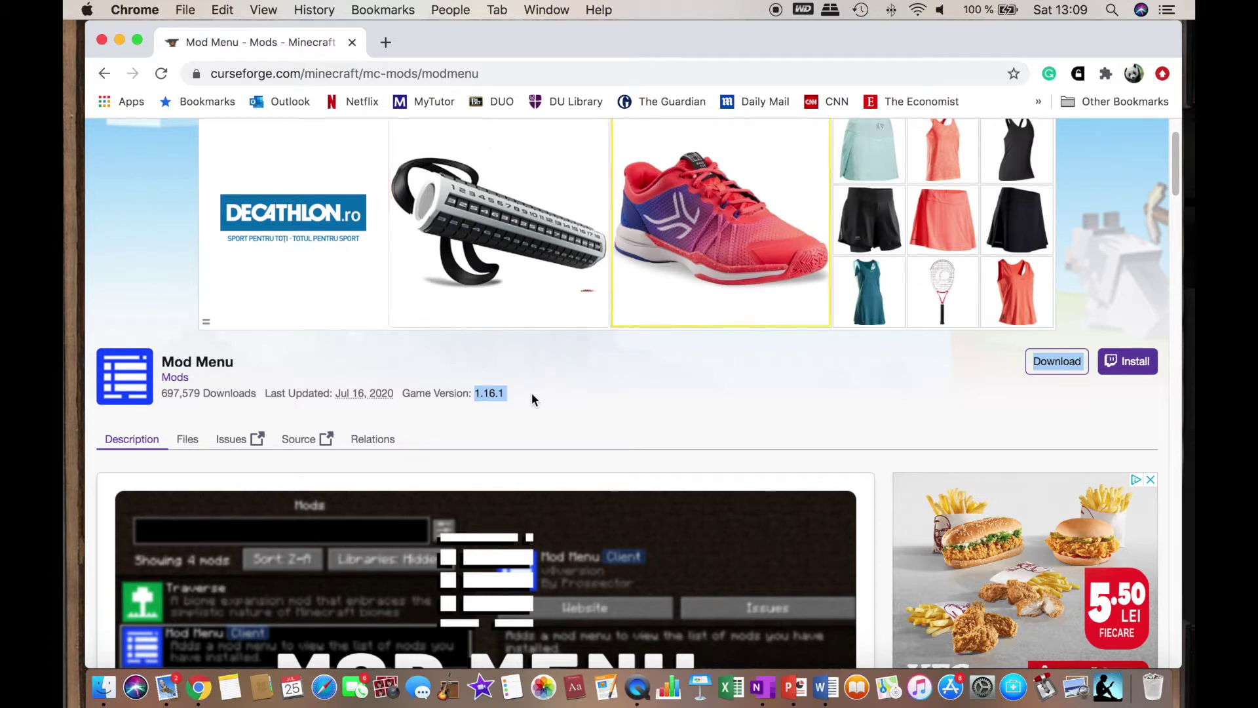
{"action": "left_click", "coordinate": [1058, 367]}
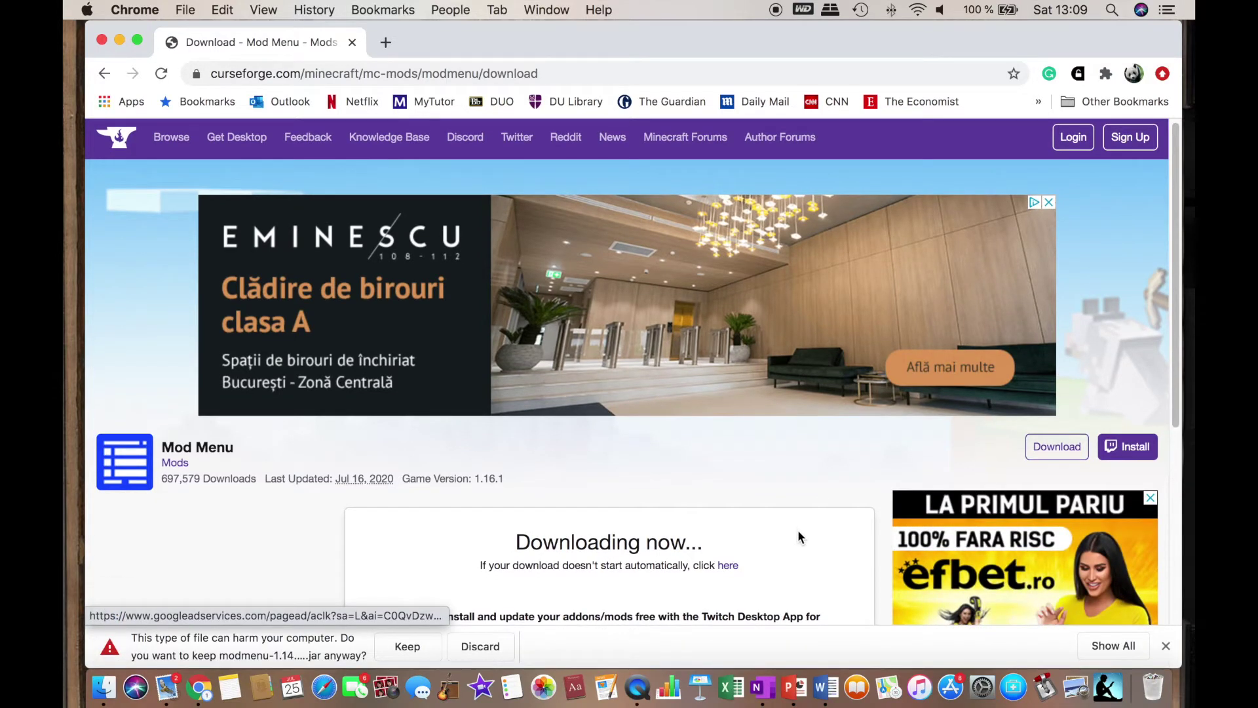
{"action": "scroll", "coordinate": [790, 545], "scroll_direction": "down", "scroll_amount": 1}
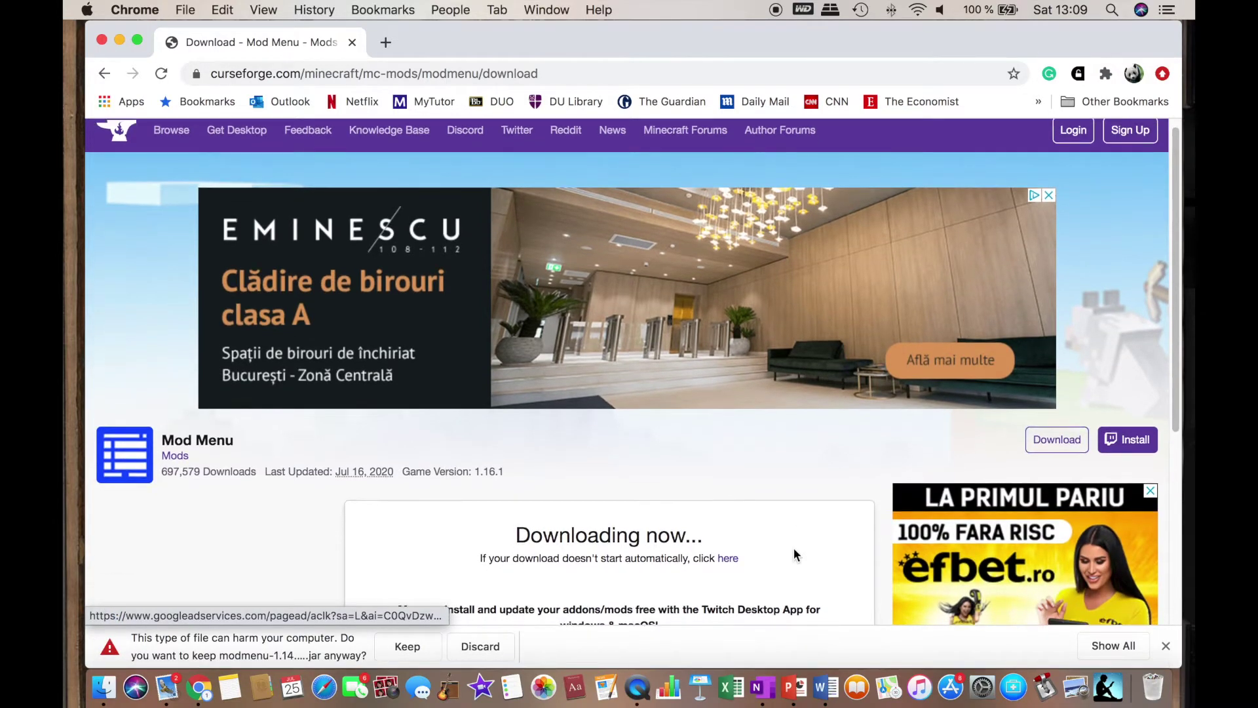
{"action": "left_click", "coordinate": [407, 647]}
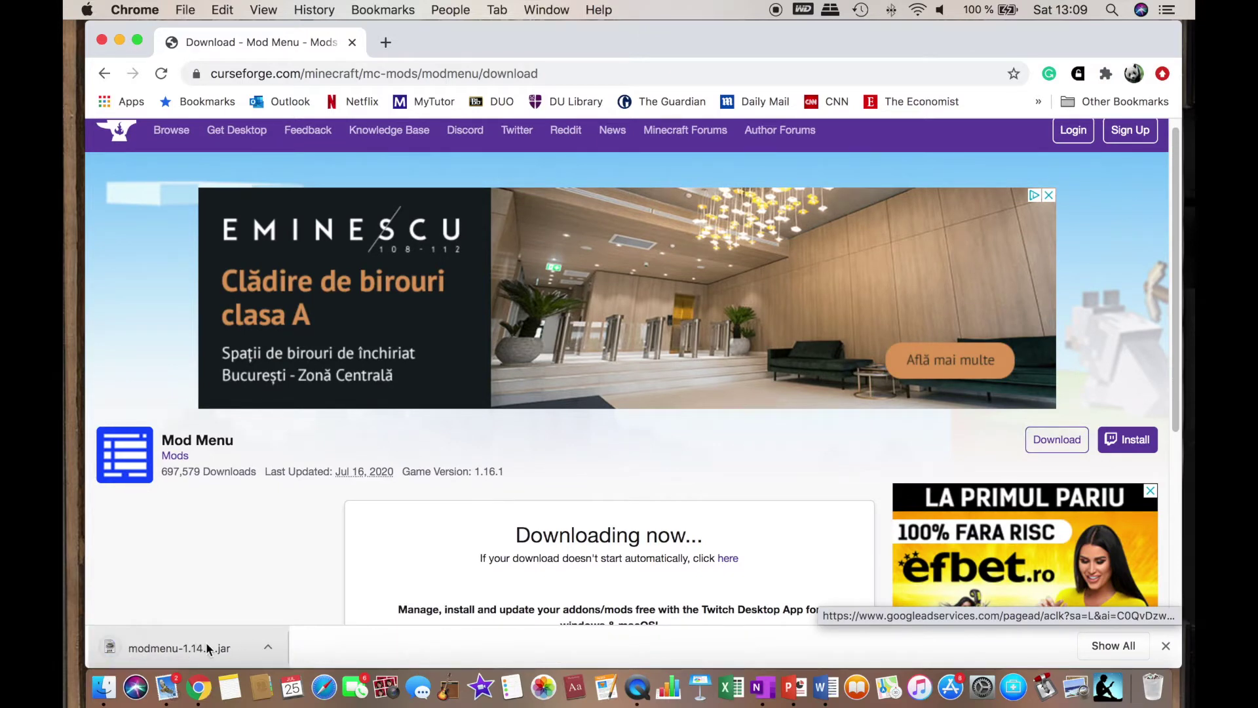
Step: Place the downloaded Mod Menu jar on the desktop and close the browser window
{"action": "left_click_drag", "start_coordinate": [509, 23], "coordinate": [747, 24]}
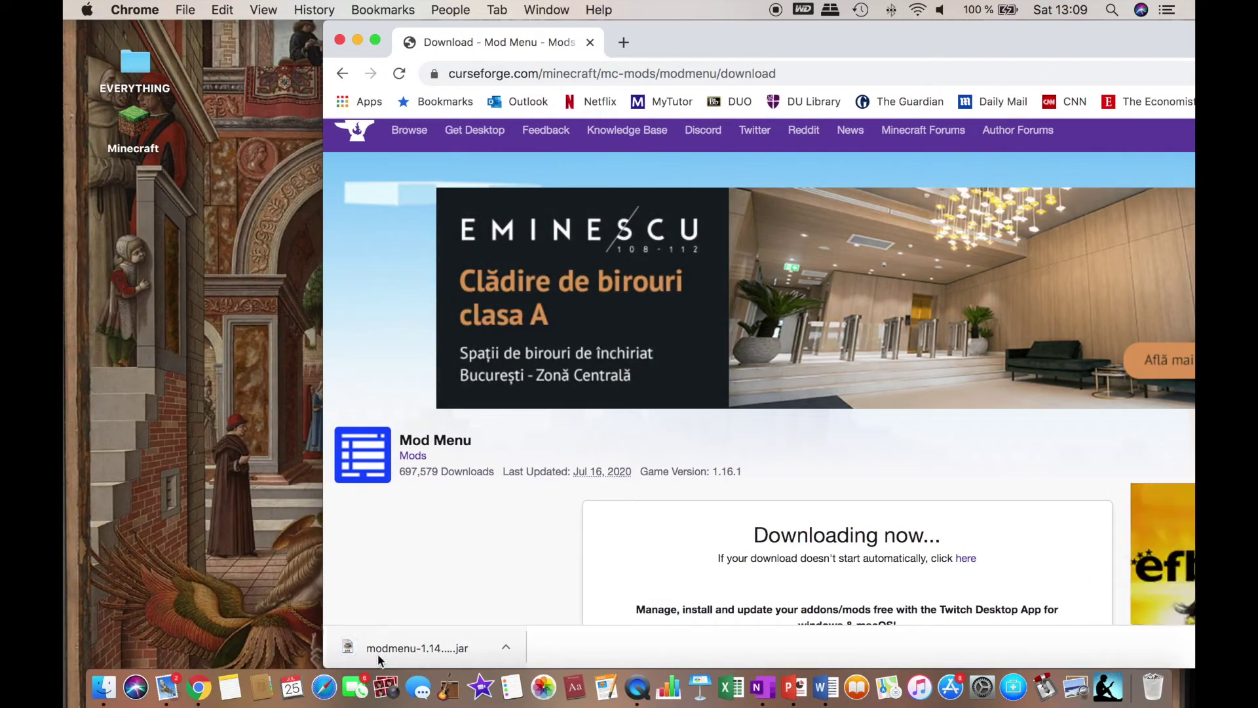
{"action": "left_click_drag", "start_coordinate": [378, 654], "coordinate": [216, 406]}
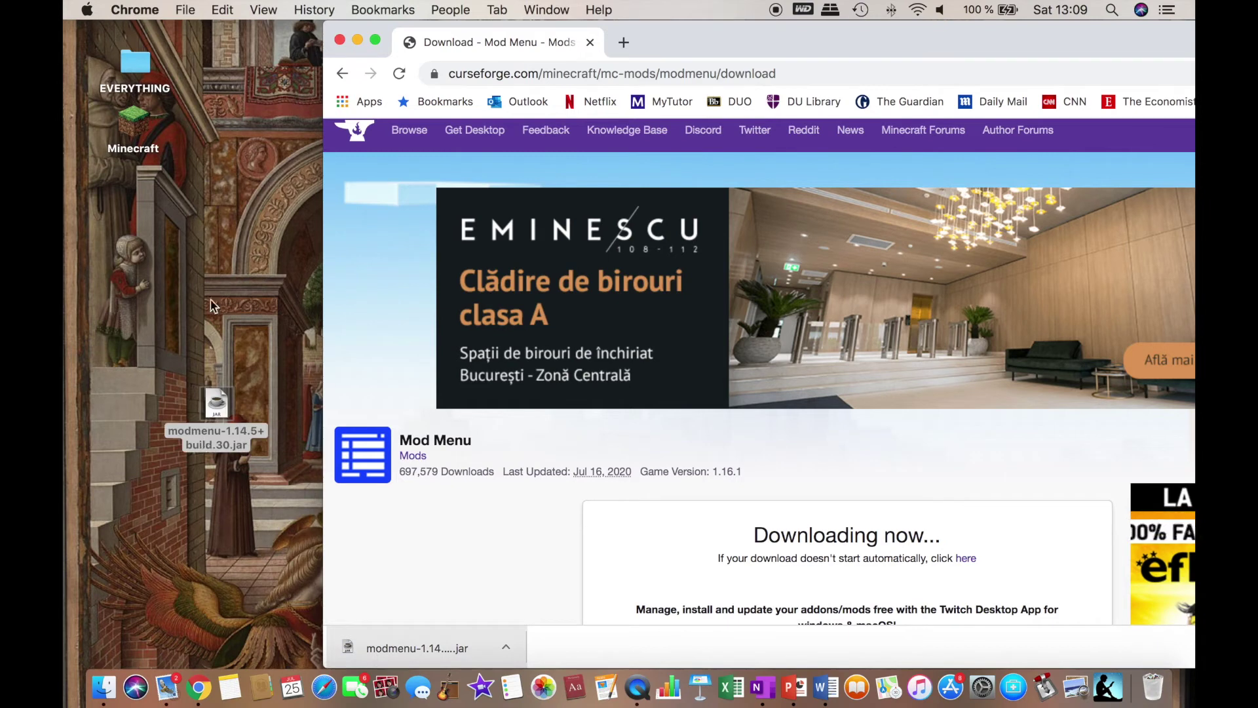
{"action": "left_click", "coordinate": [340, 41]}
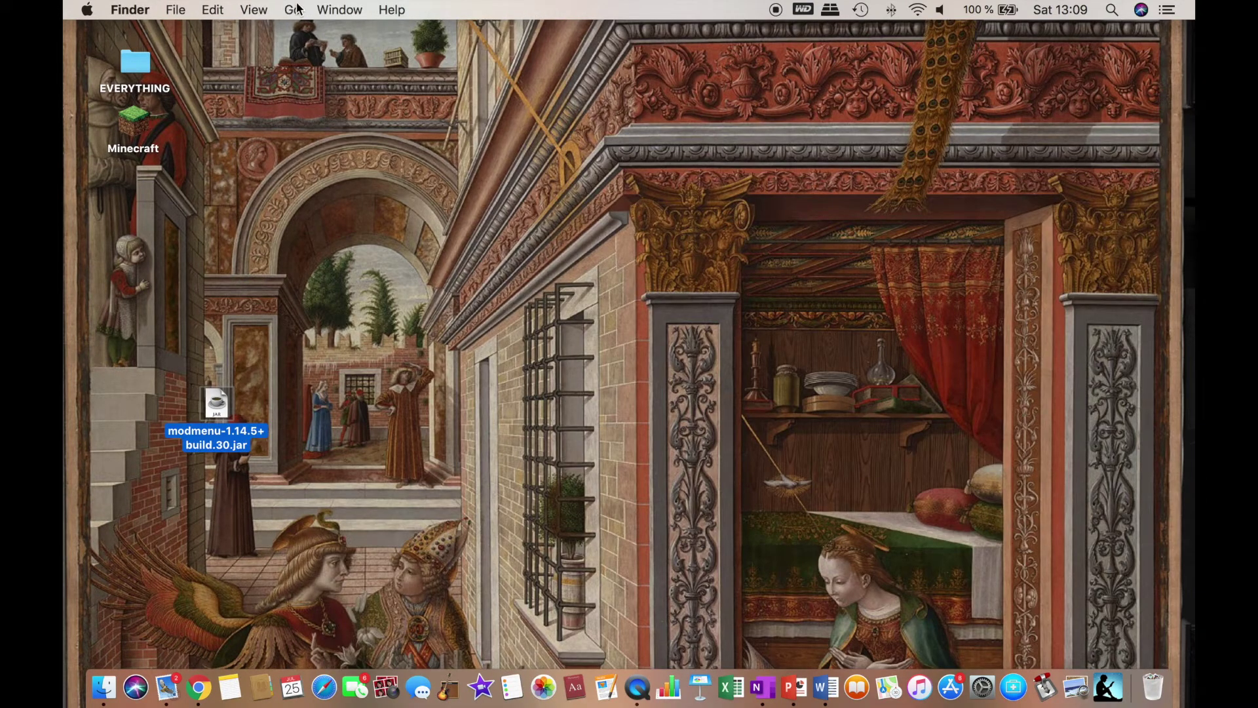
Step: In Finder, go to the folder ~/Library/Application Support/minecraft and open its mods folder
{"action": "left_click", "coordinate": [294, 10]}
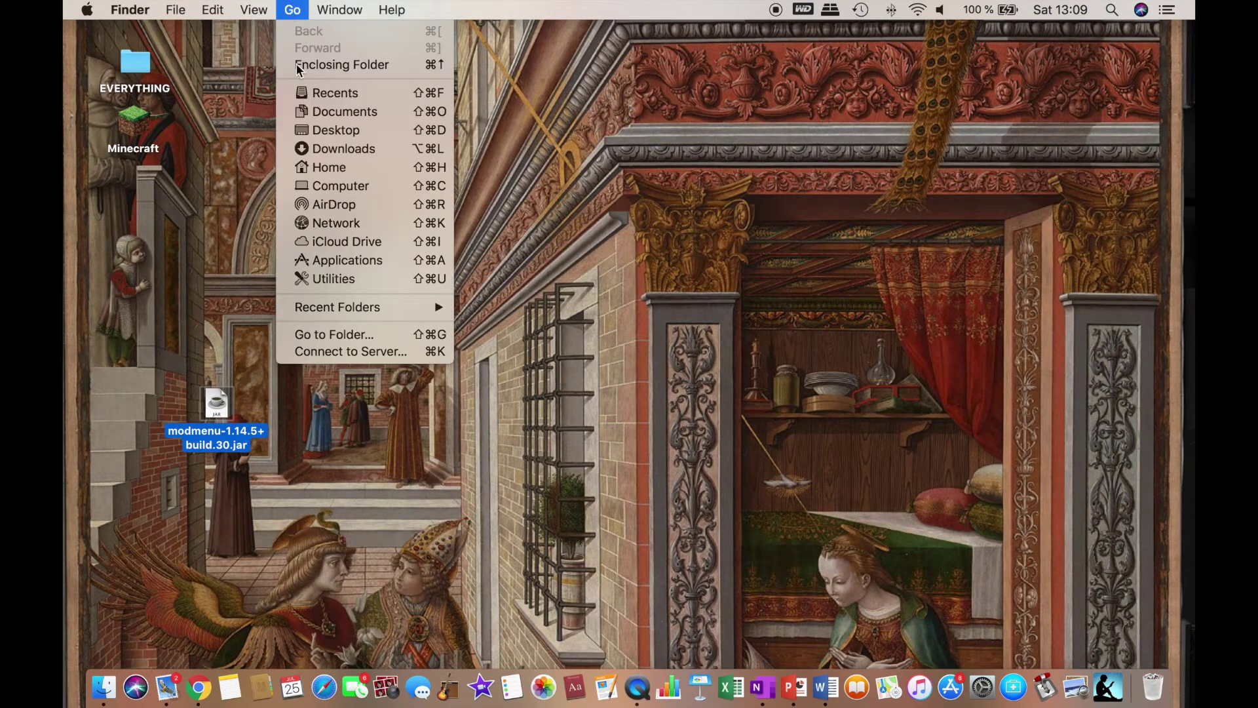
{"action": "left_click", "coordinate": [326, 333]}
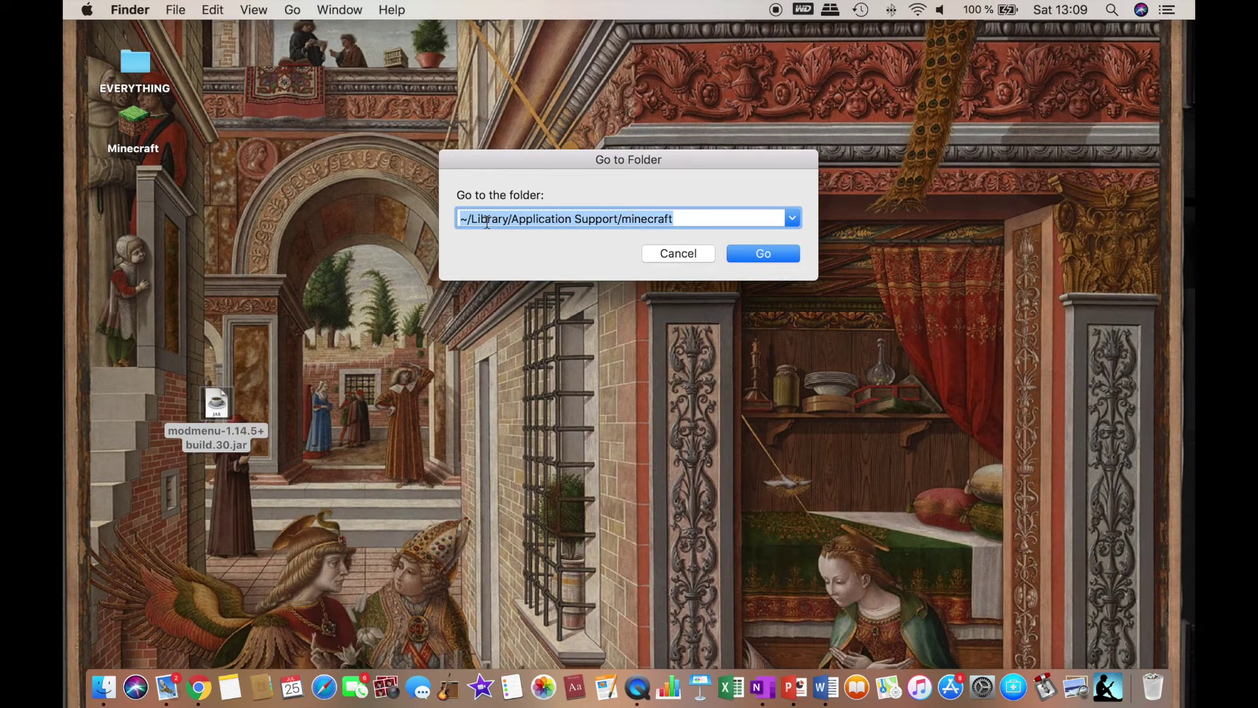
{"action": "left_click", "coordinate": [694, 218]}
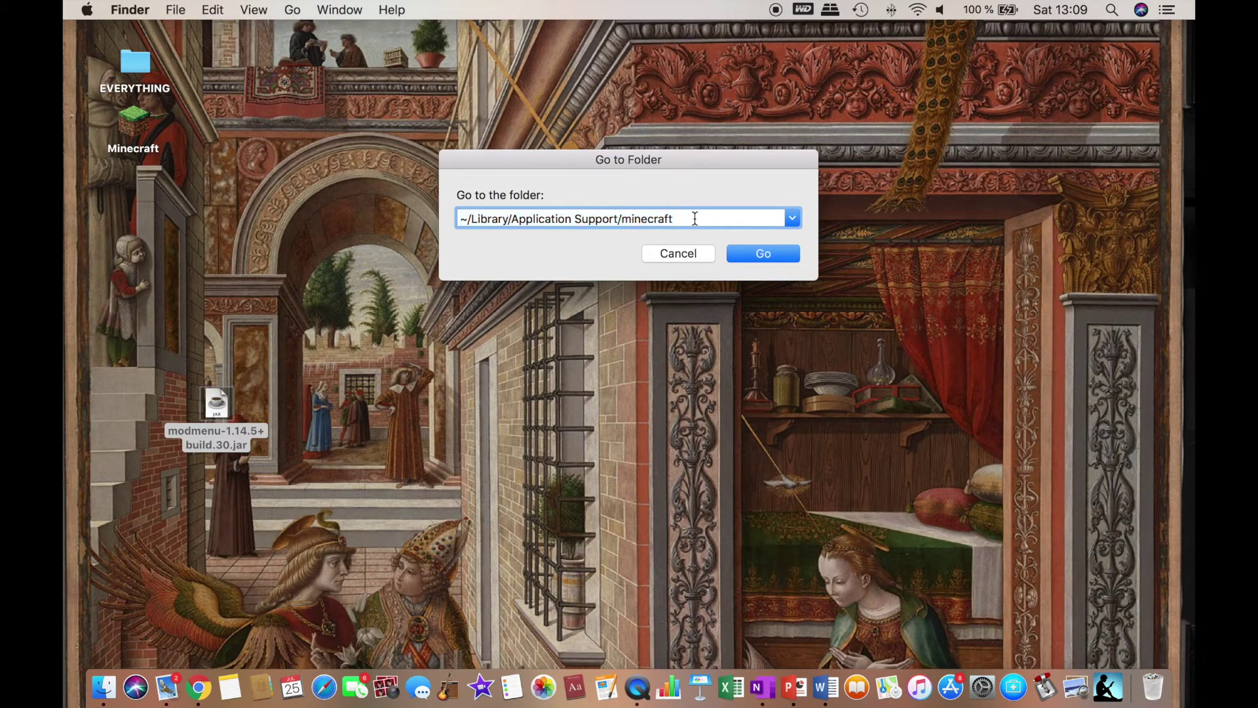
{"action": "left_click", "coordinate": [761, 255]}
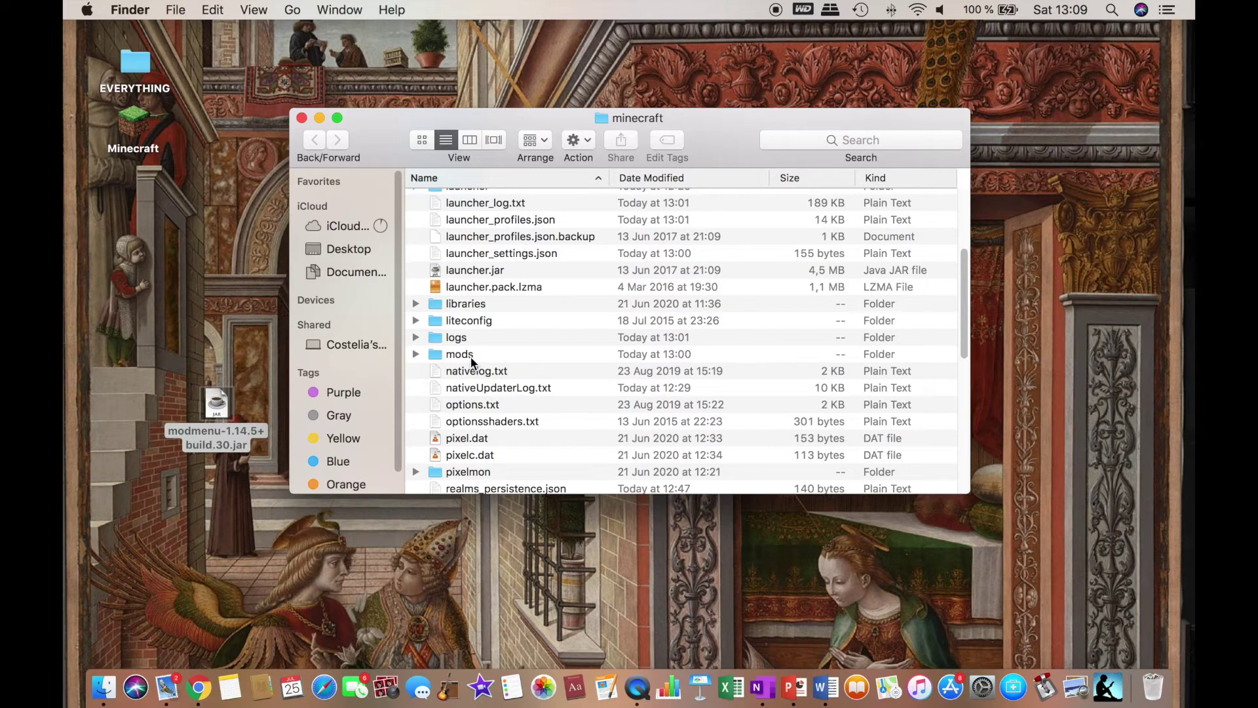
{"action": "double_click", "coordinate": [434, 355]}
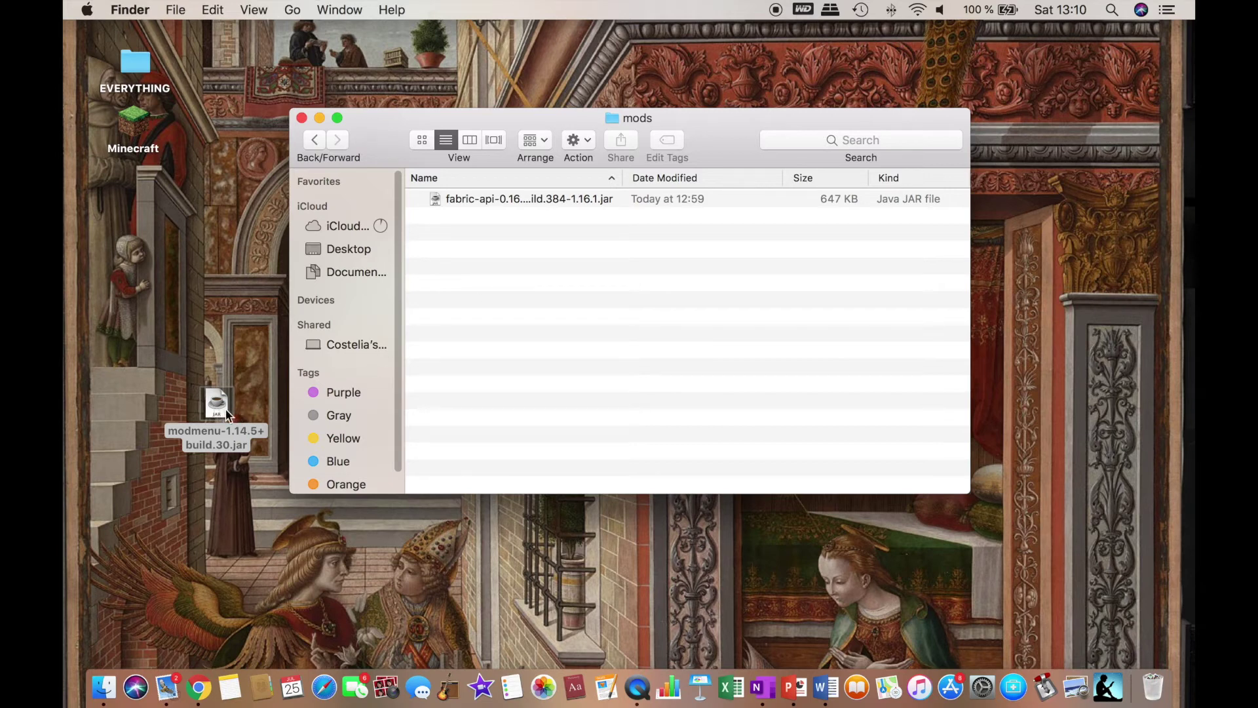
Step: Move modmenu-1.14.5+build.30.jar from the desktop into the mods folder, confirming its removal from iCloud Drive, and close the Finder window
{"action": "left_click_drag", "start_coordinate": [218, 408], "coordinate": [460, 278]}
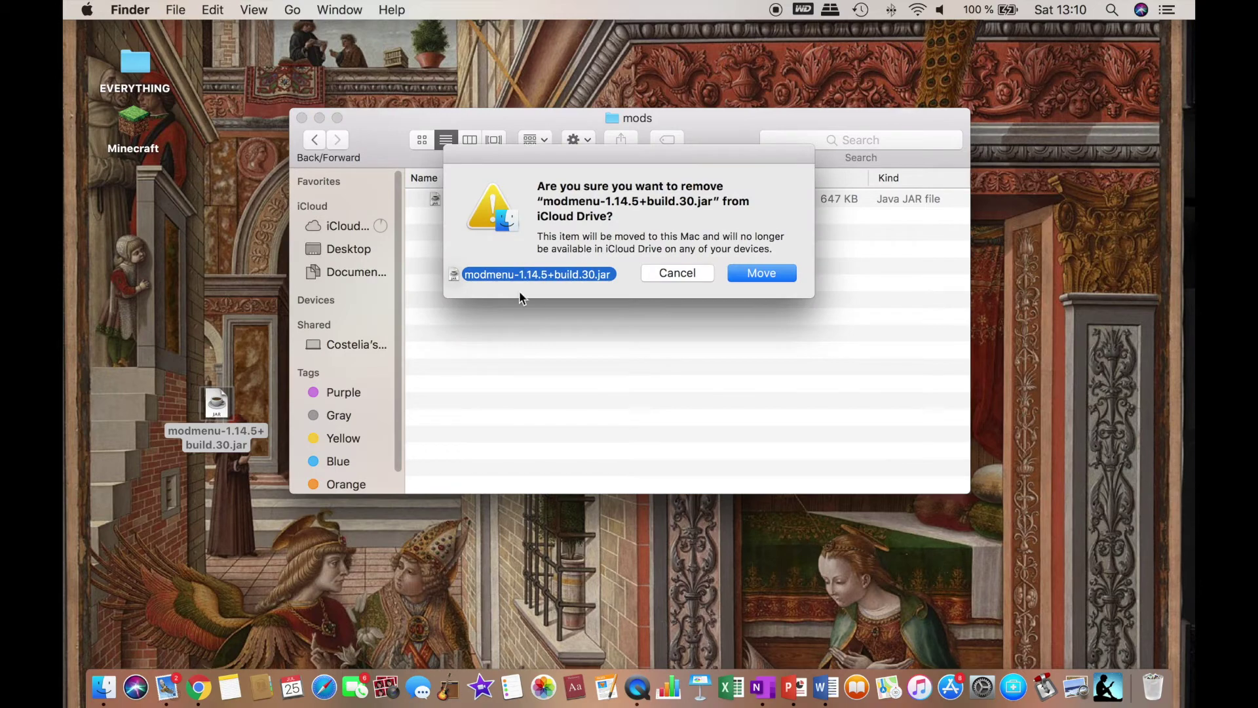
{"action": "left_click", "coordinate": [770, 277]}
{"action": "left_click", "coordinate": [471, 232]}
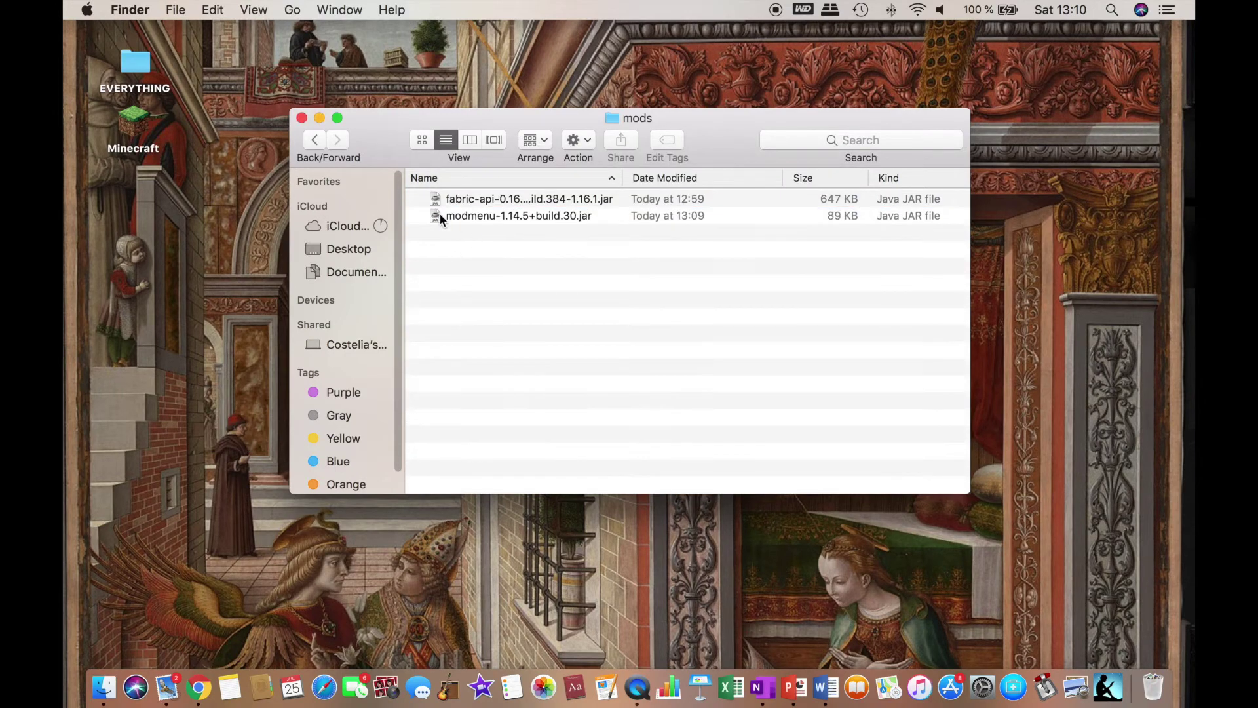
{"action": "left_click", "coordinate": [313, 141]}
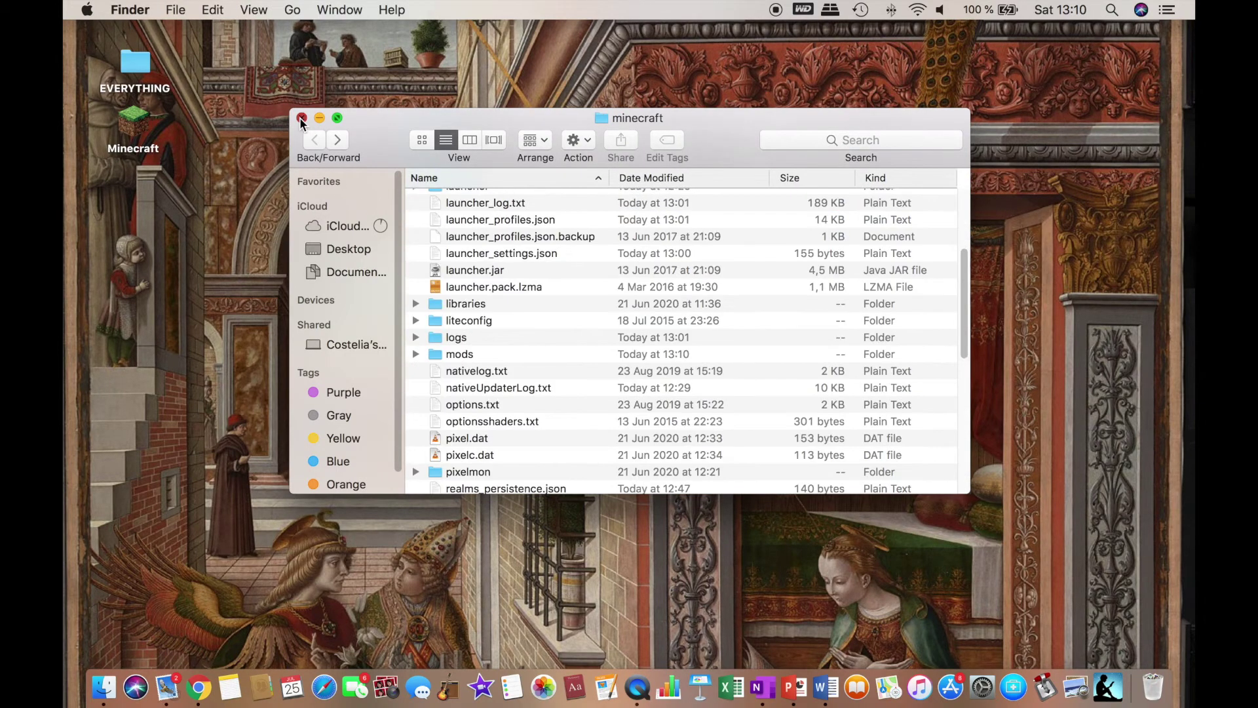
{"action": "left_click", "coordinate": [301, 117]}
Step: Open the Minecraft Launcher from the desktop and start the game with the fabric-loader-1.16.1 installation
{"action": "left_click", "coordinate": [128, 128]}
{"action": "double_click", "coordinate": [128, 128]}
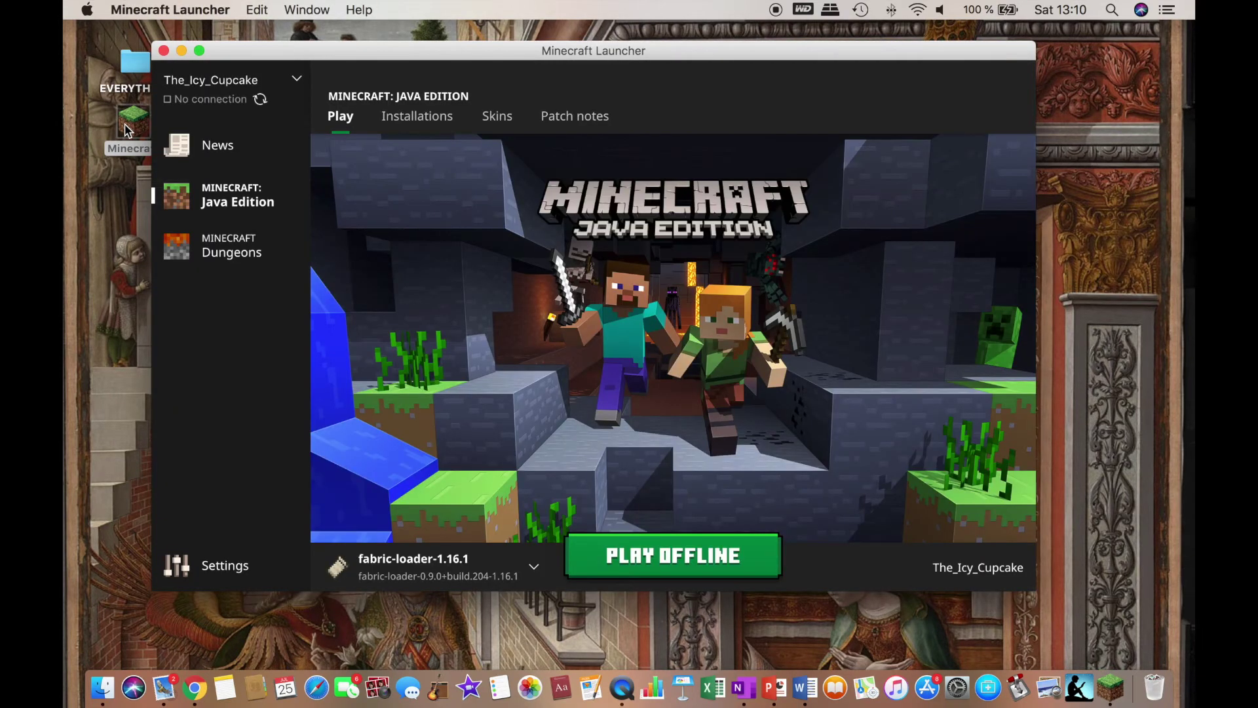
{"action": "left_click", "coordinate": [477, 564]}
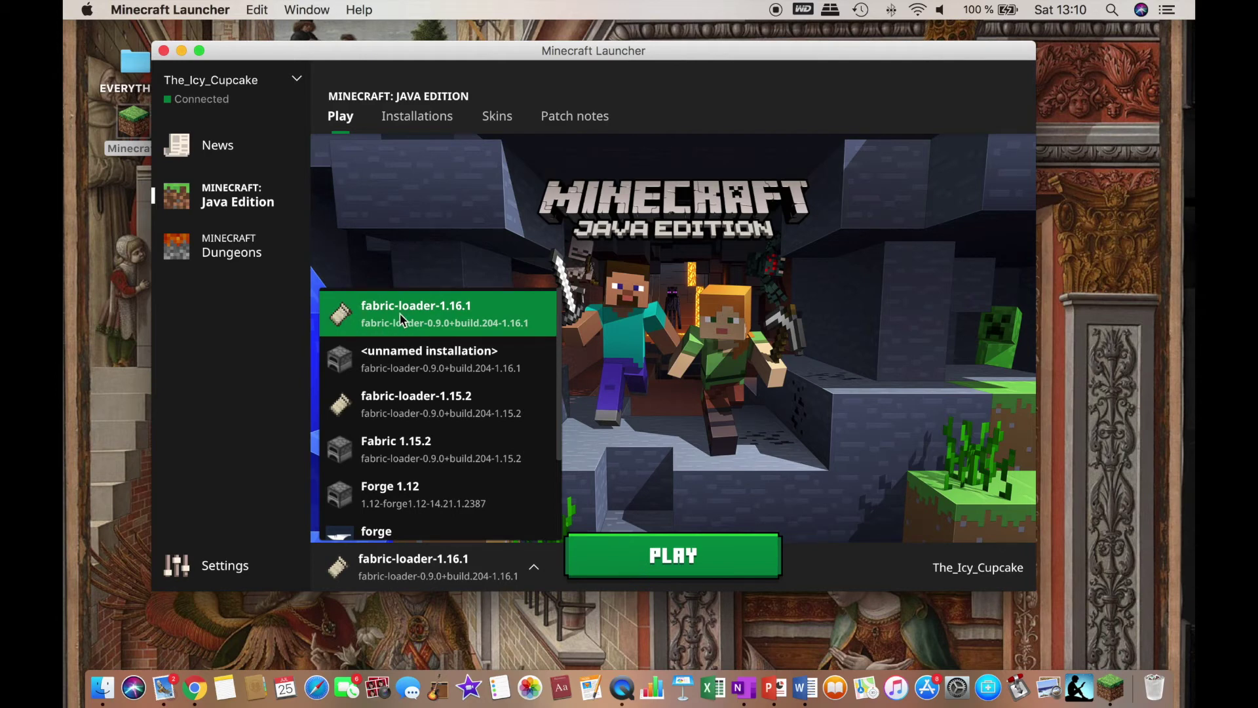
{"action": "left_click", "coordinate": [401, 321]}
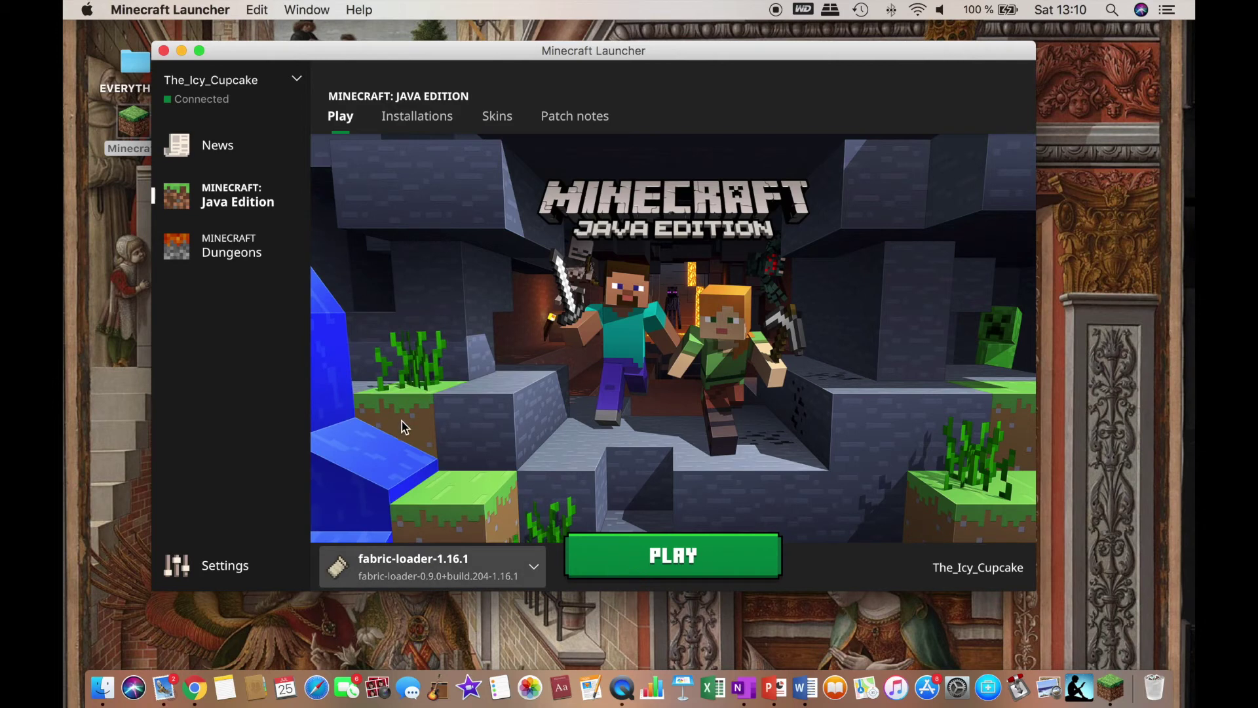
{"action": "left_click", "coordinate": [700, 562]}
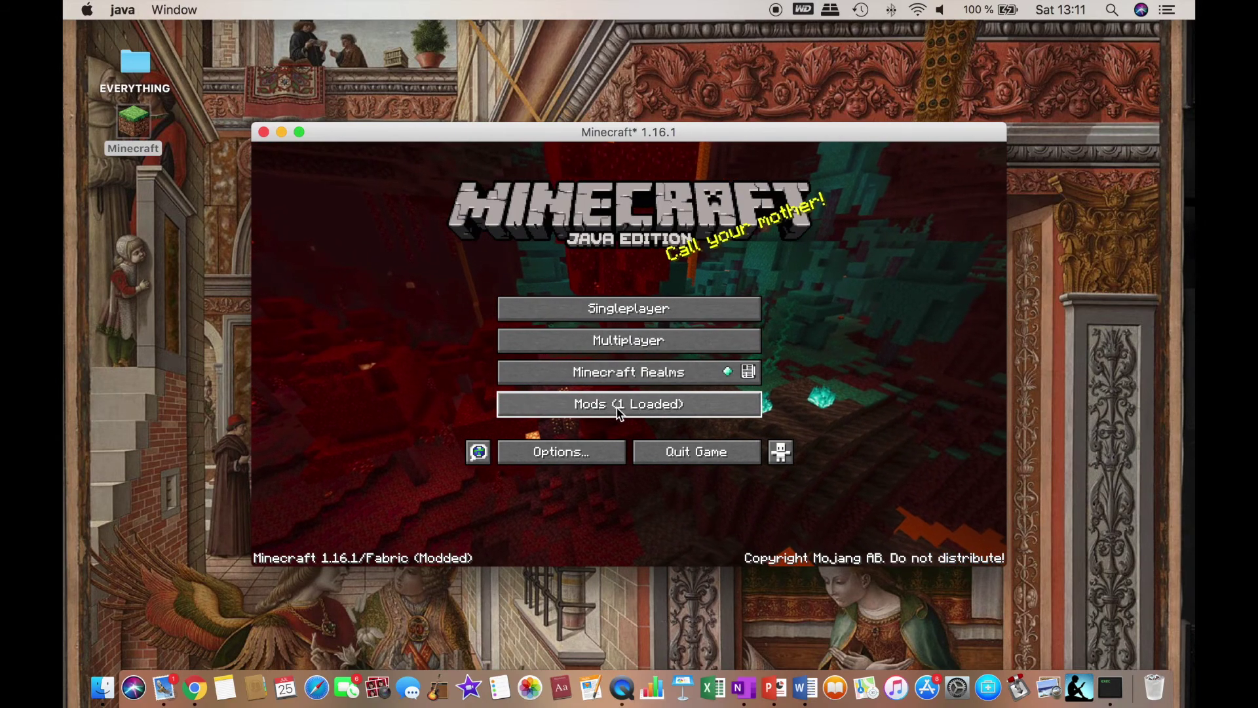
Step: Examine the Mod Menu entry in the game's list of installed mods and return to the title screen
{"action": "left_click", "coordinate": [658, 410]}
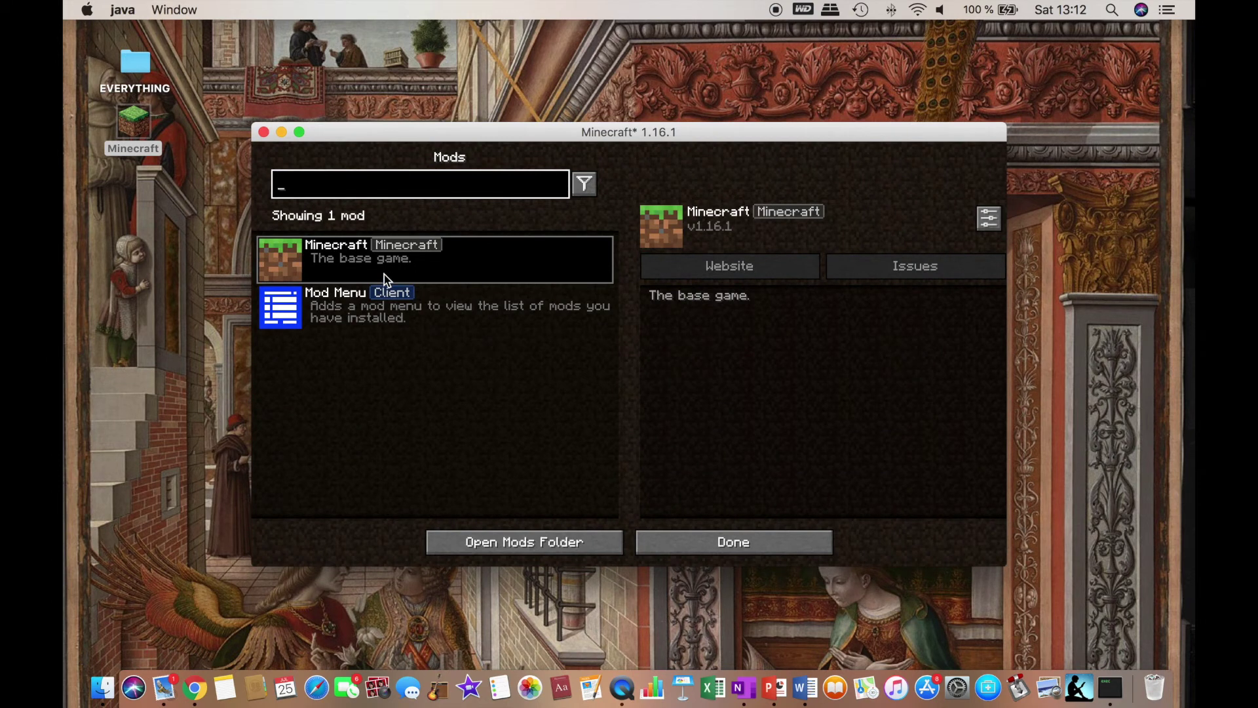
{"action": "left_click", "coordinate": [468, 311]}
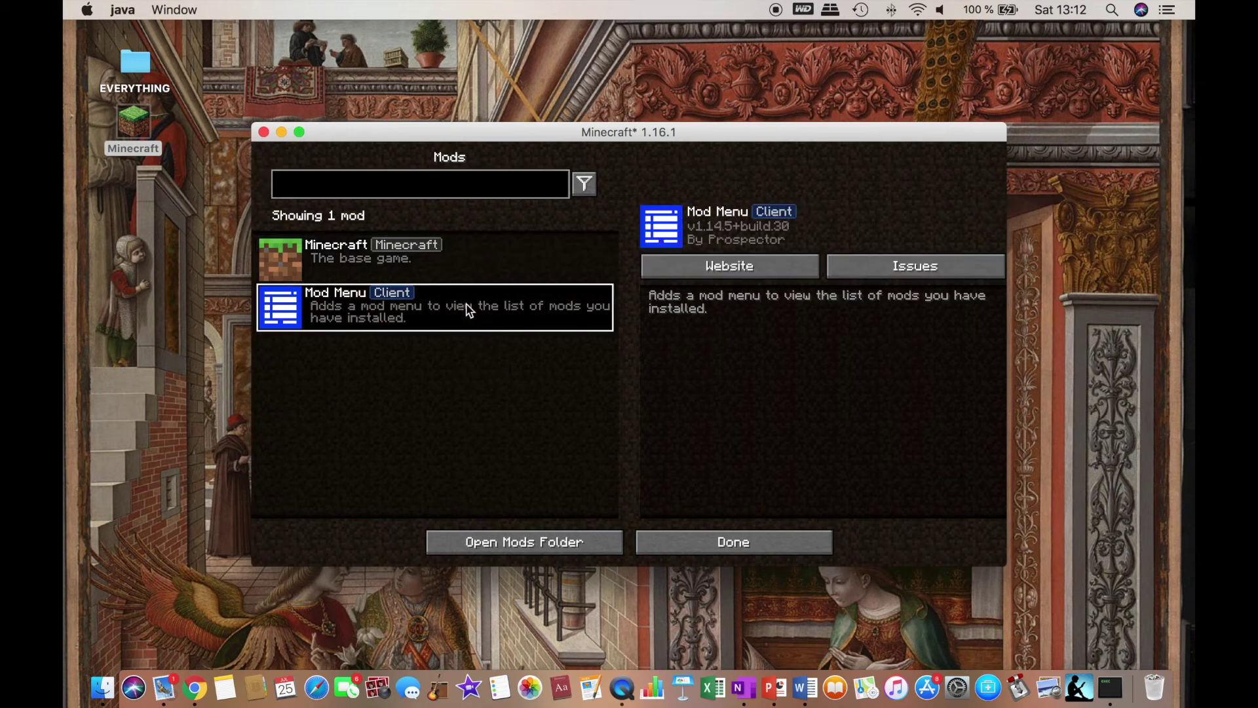
{"action": "left_click", "coordinate": [413, 271]}
{"action": "left_click", "coordinate": [383, 294]}
{"action": "left_click", "coordinate": [744, 541]}
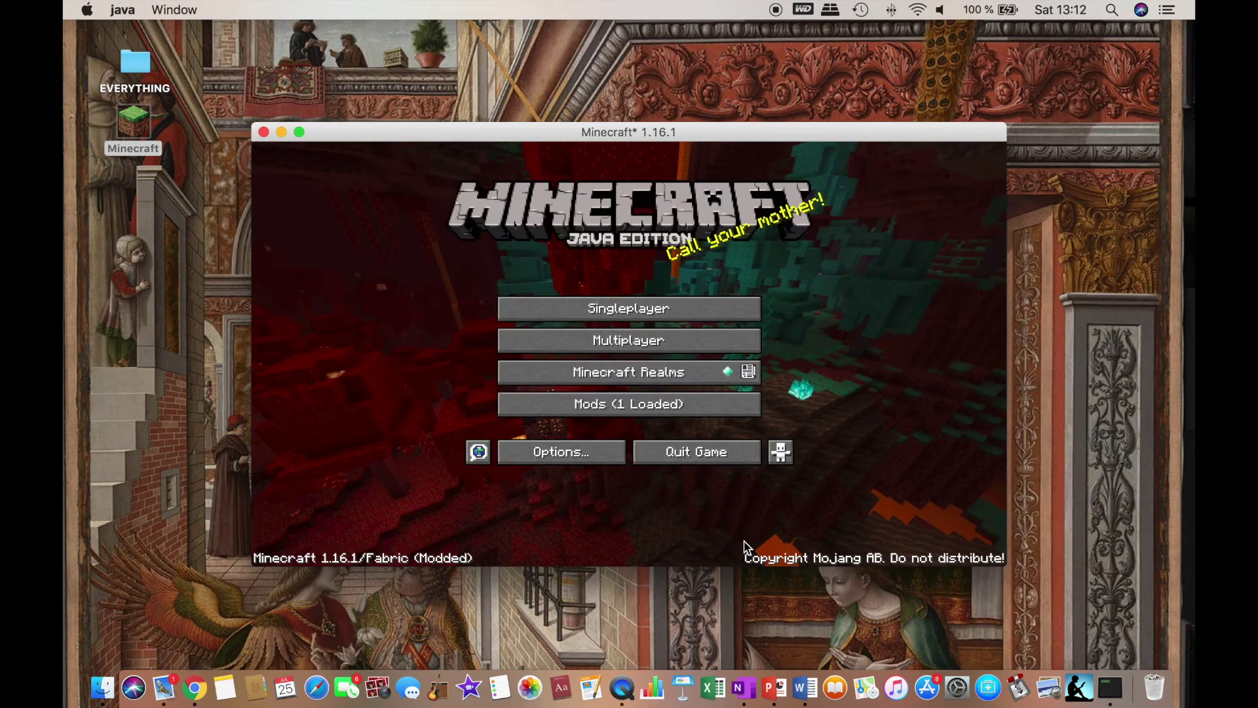